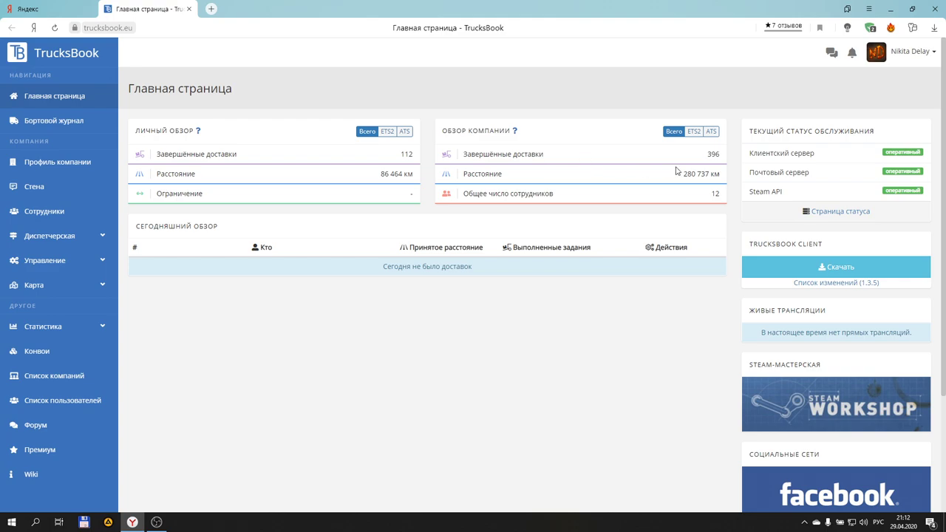
- Open the company's completed deliveries, look through the trip list and return to the home page
left_click(604, 161)
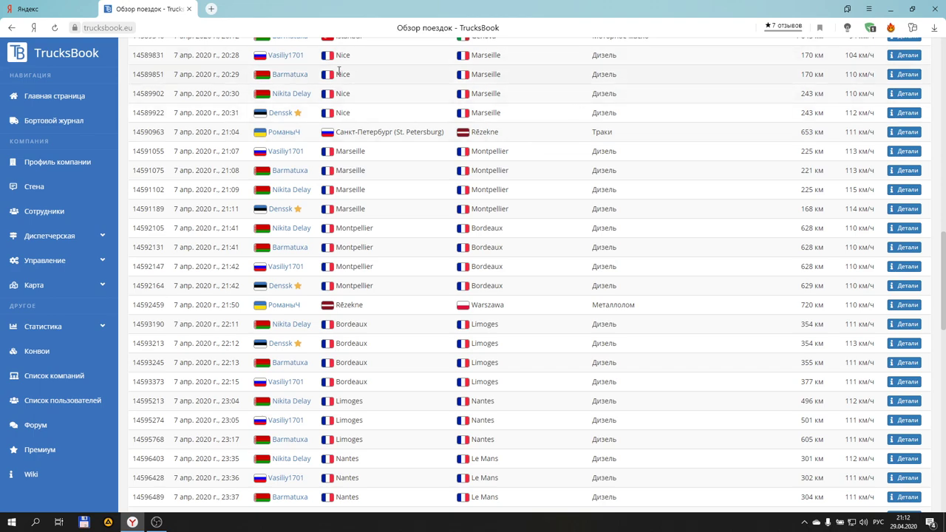
scroll(532, 285, "down", 1)
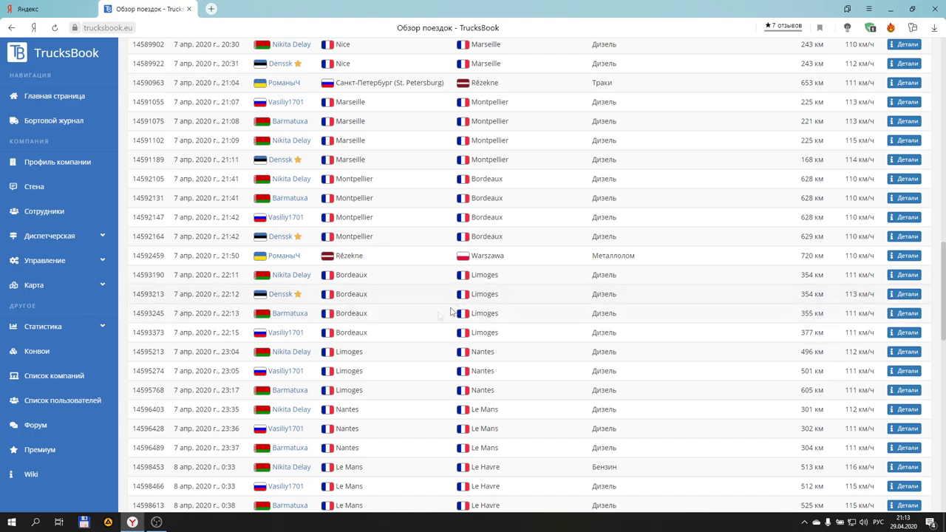
scroll(433, 333, "down", 4)
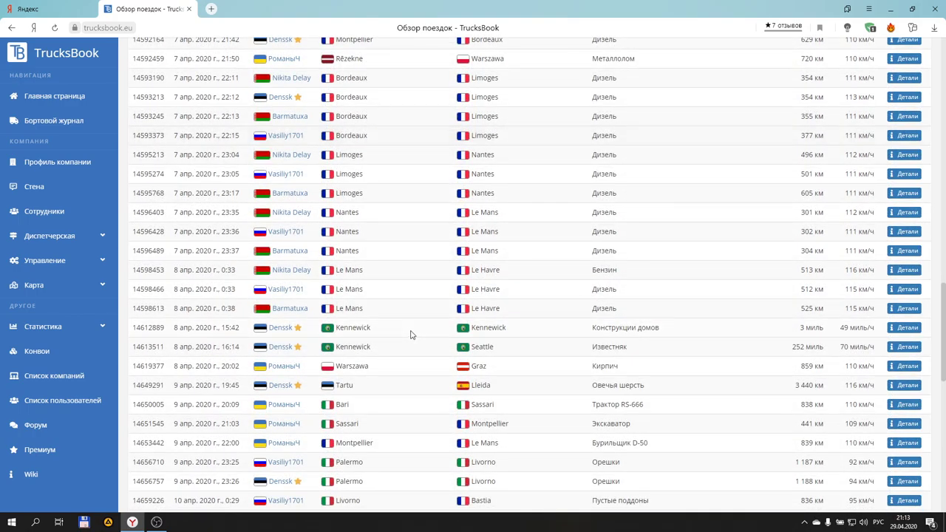
scroll(411, 335, "up", 15)
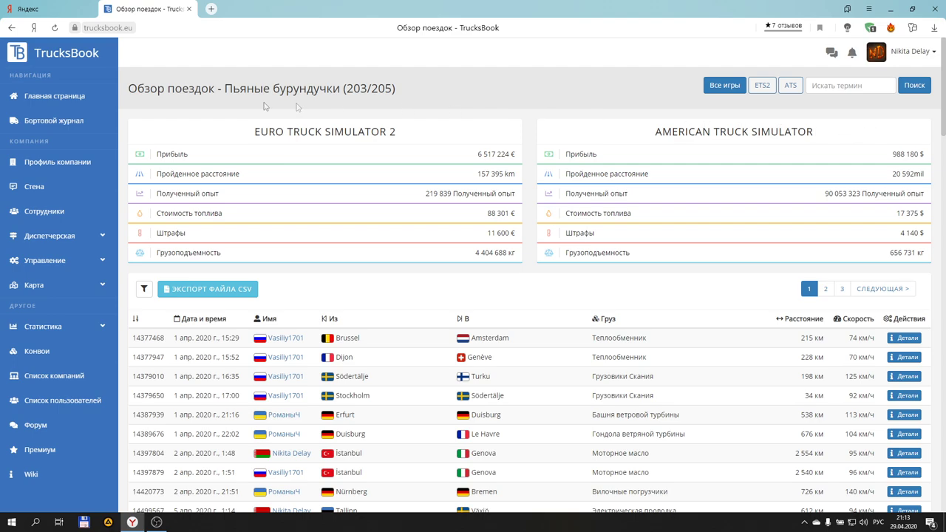
left_click(65, 101)
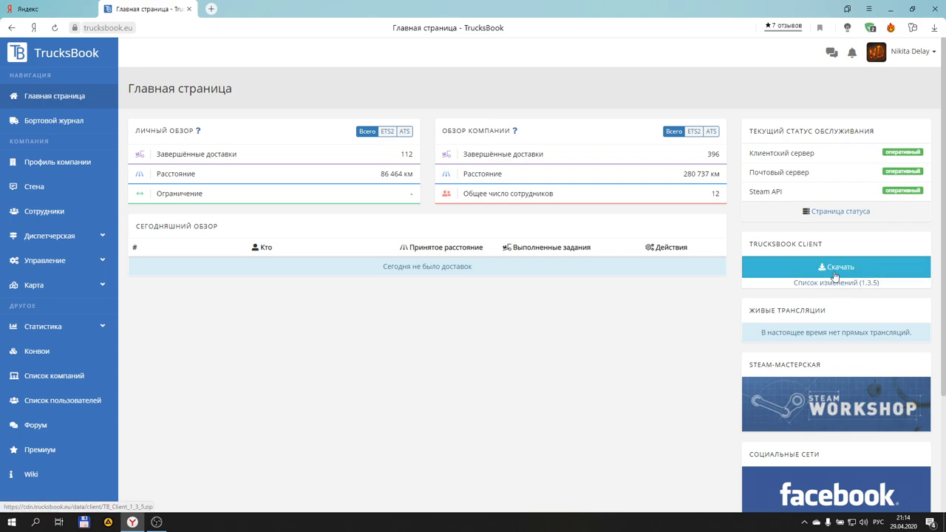
- Switch to the TrucksBook Client and look over its settings, dispatcher and logbook sections
left_click(892, 11)
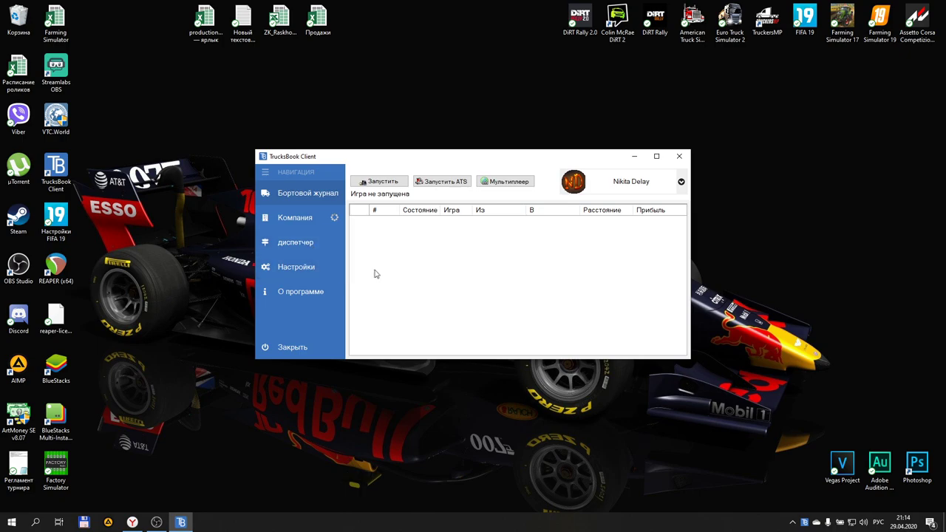
left_click(288, 269)
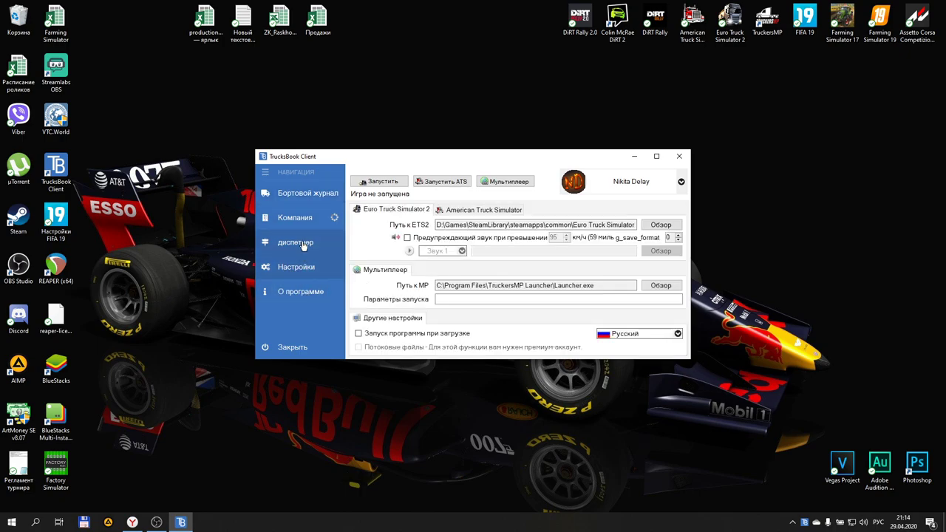
left_click(306, 219)
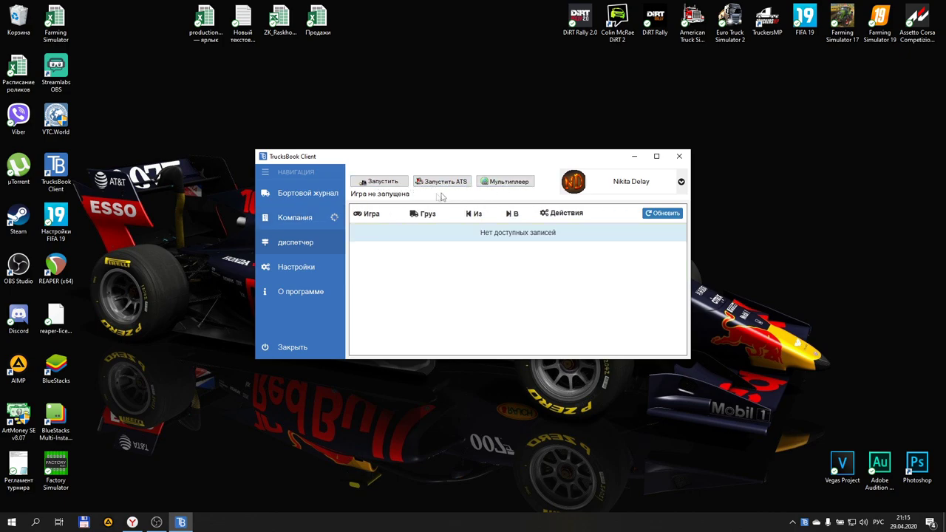
left_click(304, 195)
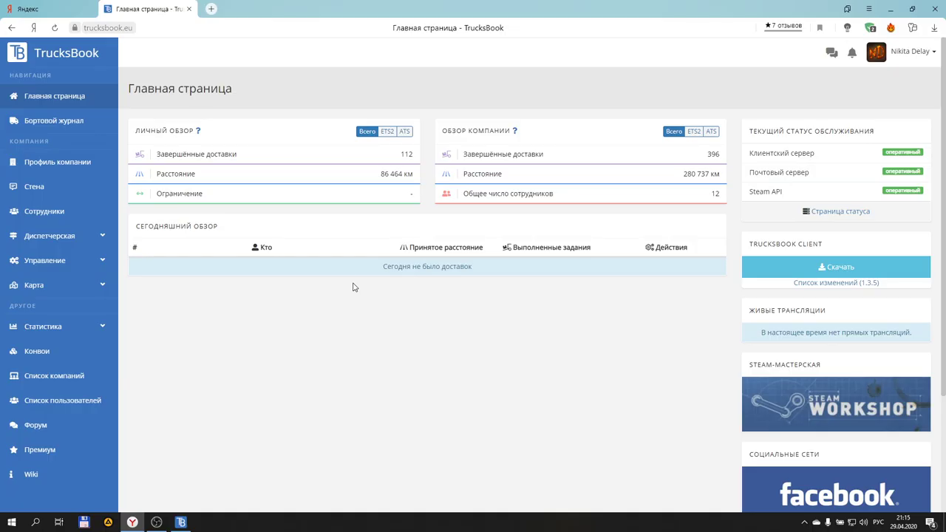
- Open the dispatch page for adding a delivery on the TrucksBook website
left_click(60, 237)
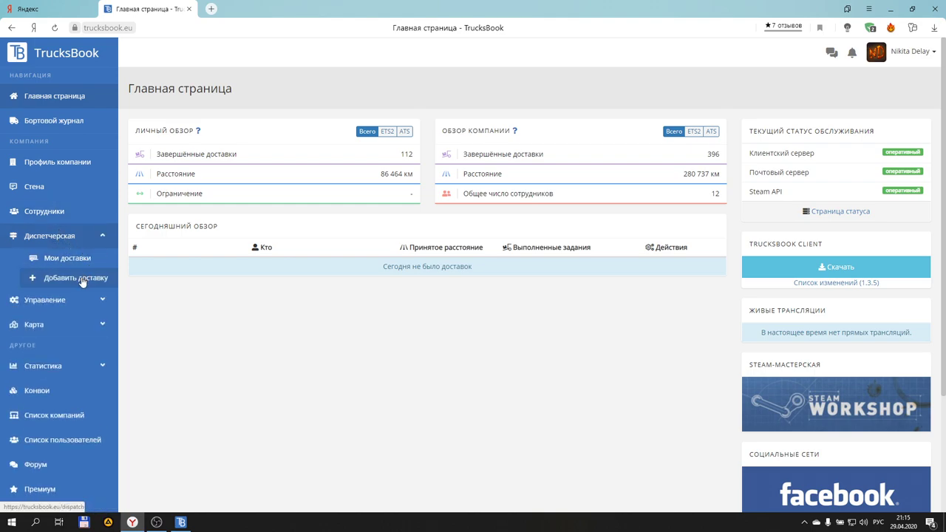
left_click(78, 280)
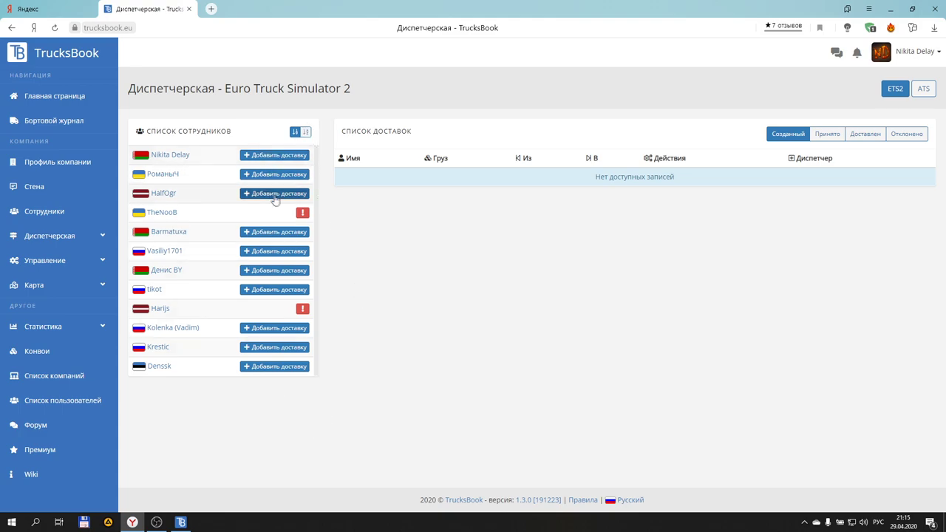
left_click(279, 158)
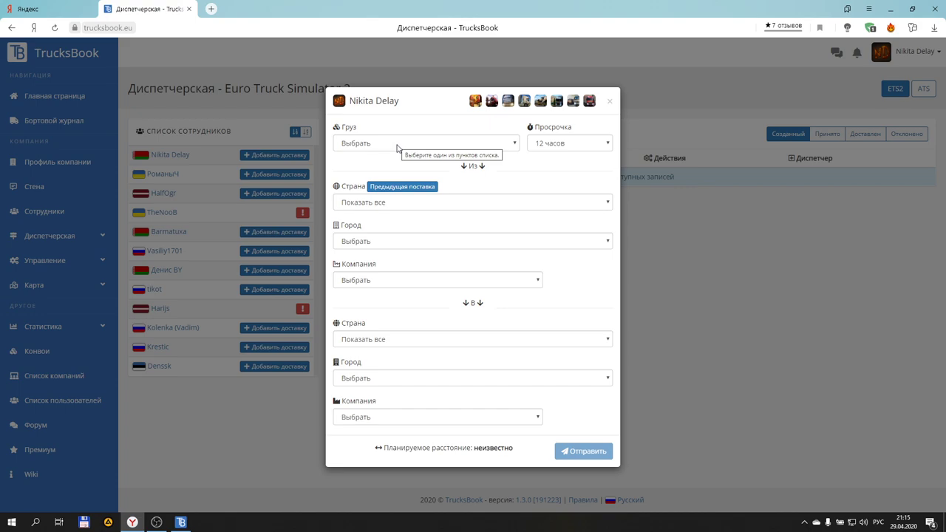
left_click(412, 152)
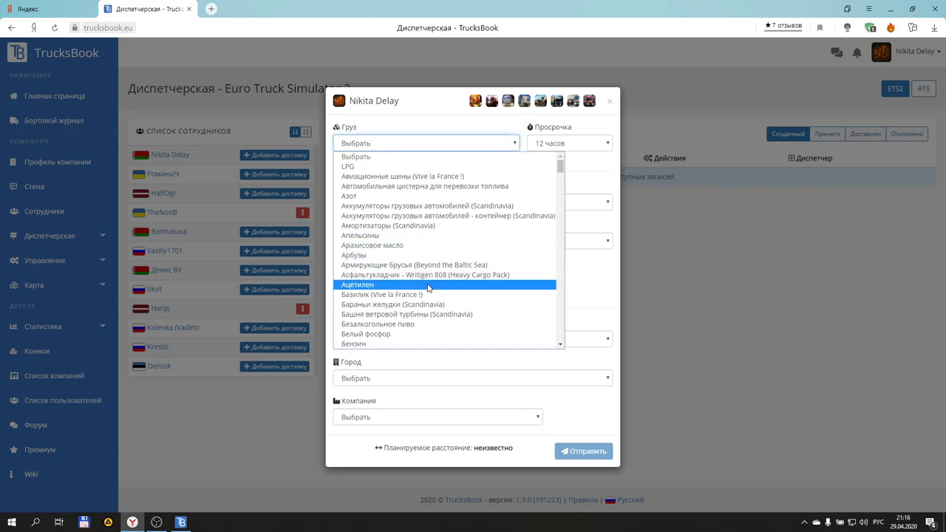
left_click(501, 127)
left_click(599, 110)
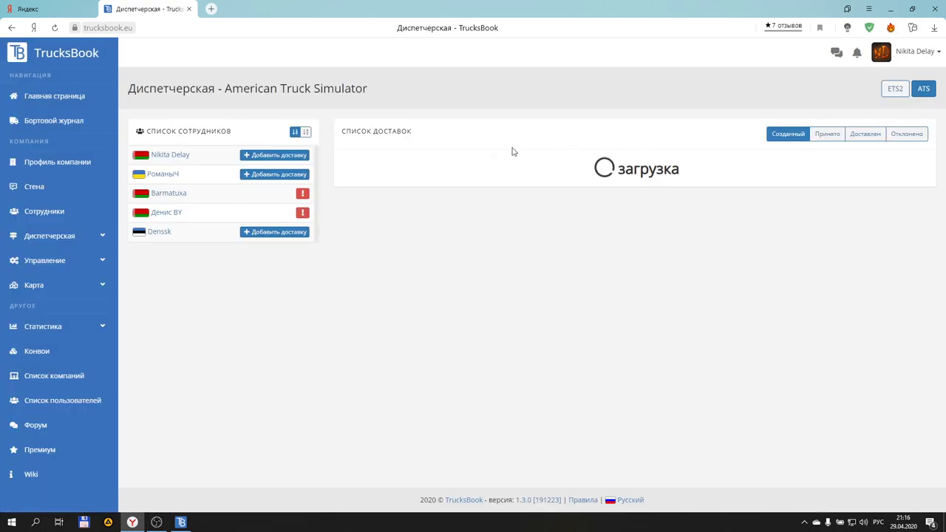
- Start an American Truck Simulator delivery for the first listed employee with cargo "Дорожный каток" and a 144-hour deadline
left_click(274, 155)
left_click(413, 142)
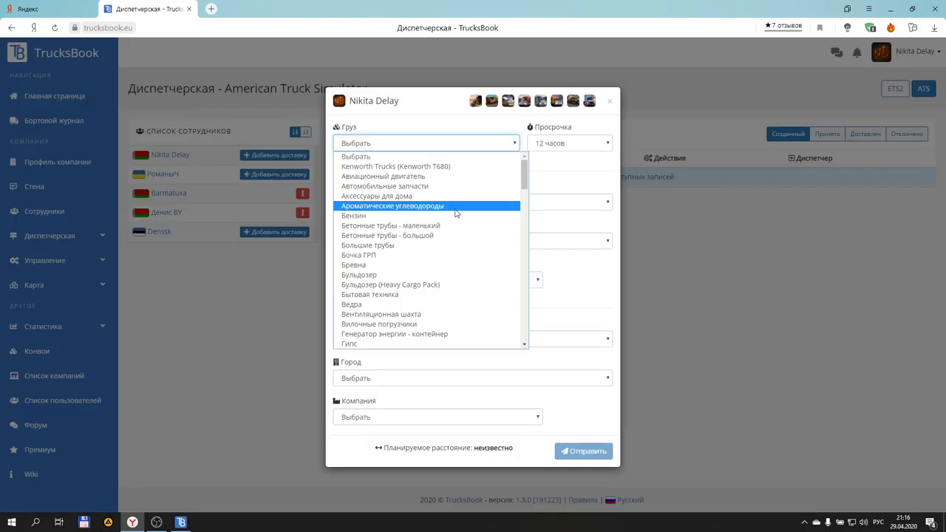
left_click_drag(524, 180, 524, 207)
left_click(421, 233)
left_click(575, 148)
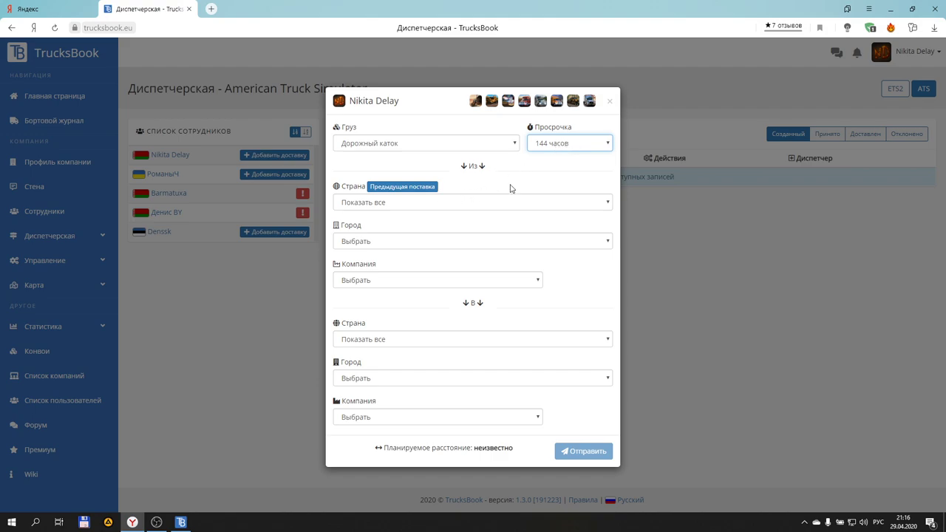
left_click(452, 145)
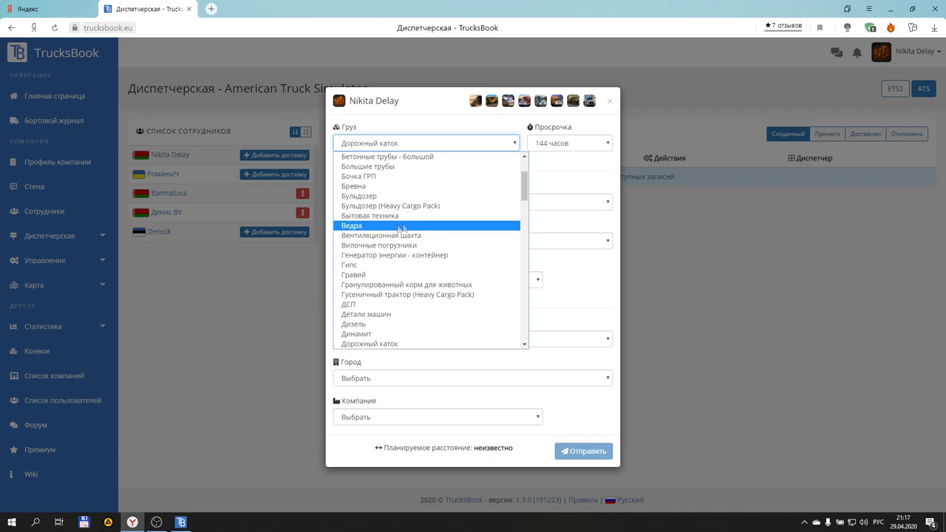
left_click(392, 343)
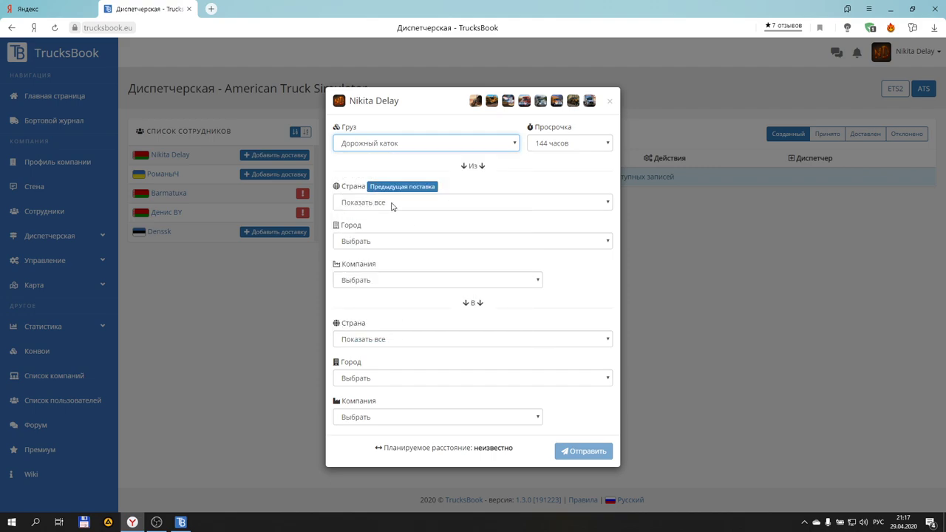
- Set the delivery's origin to the city Sacramento and the company Plaster & Sons
left_click(414, 241)
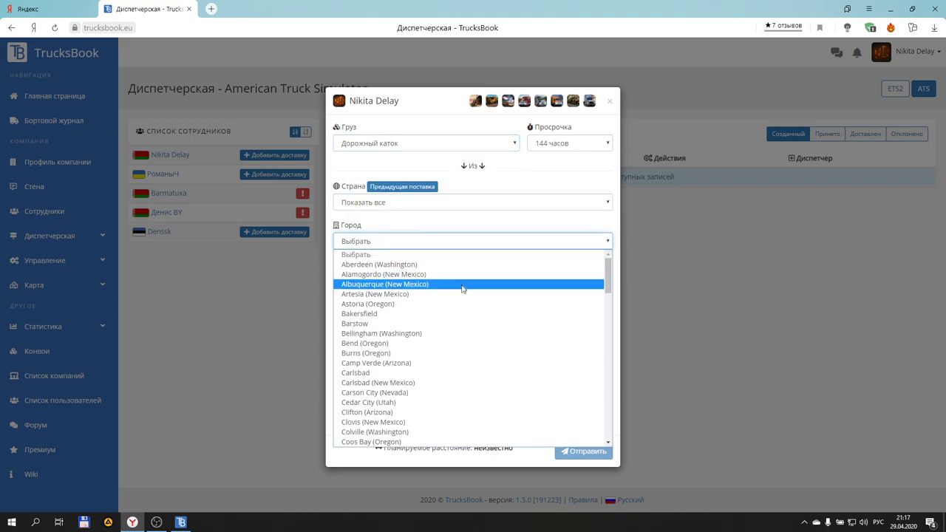
scroll(425, 363, "down", 10)
left_click(416, 359)
left_click(391, 281)
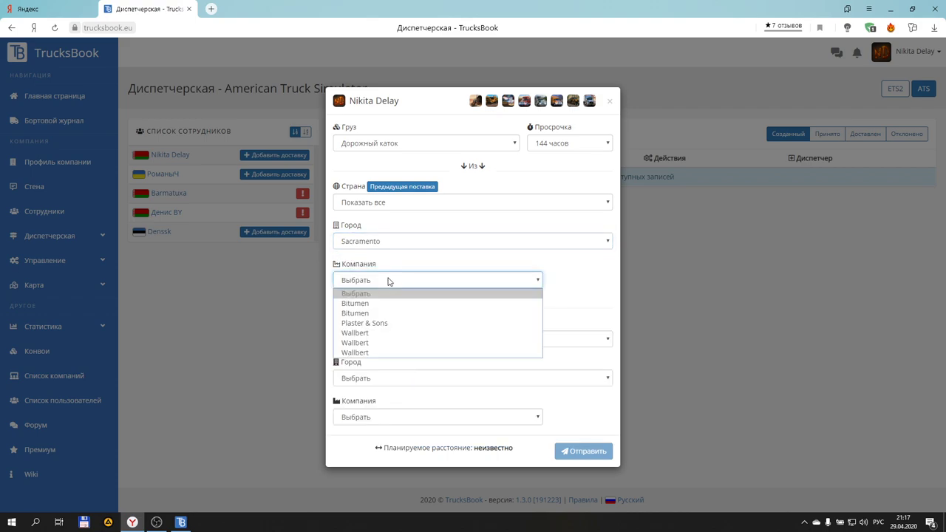
left_click(386, 323)
- Set the destination to Utah, city Price, company Plaster & Sons, and submit the delivery
left_click(391, 339)
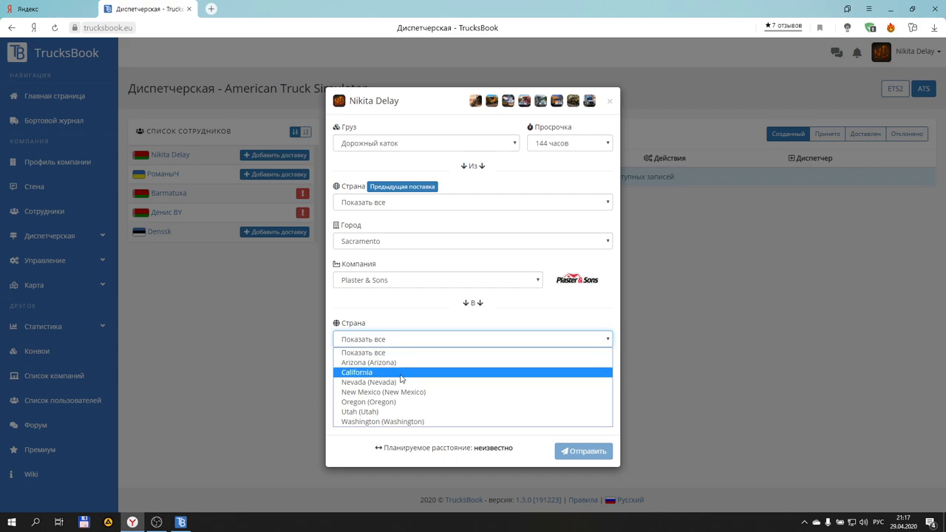
left_click(390, 412)
left_click(382, 379)
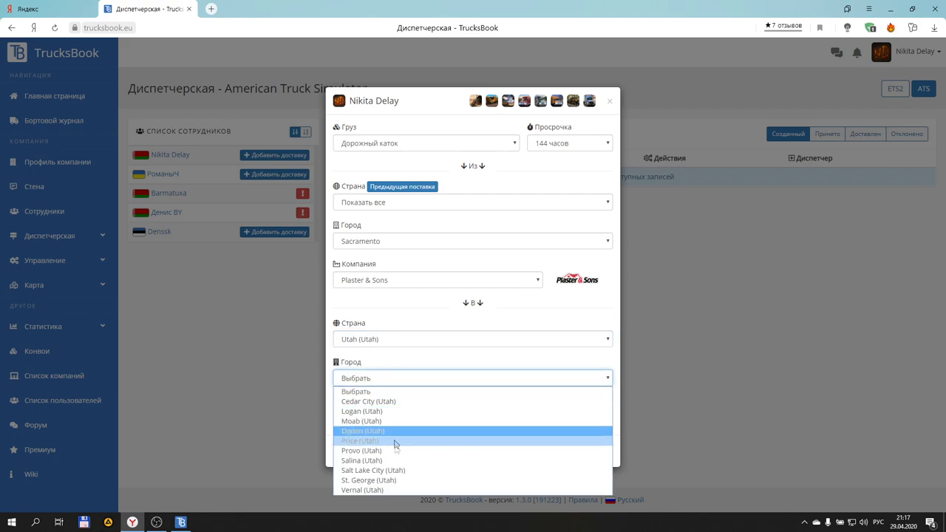
left_click(380, 438)
left_click(381, 418)
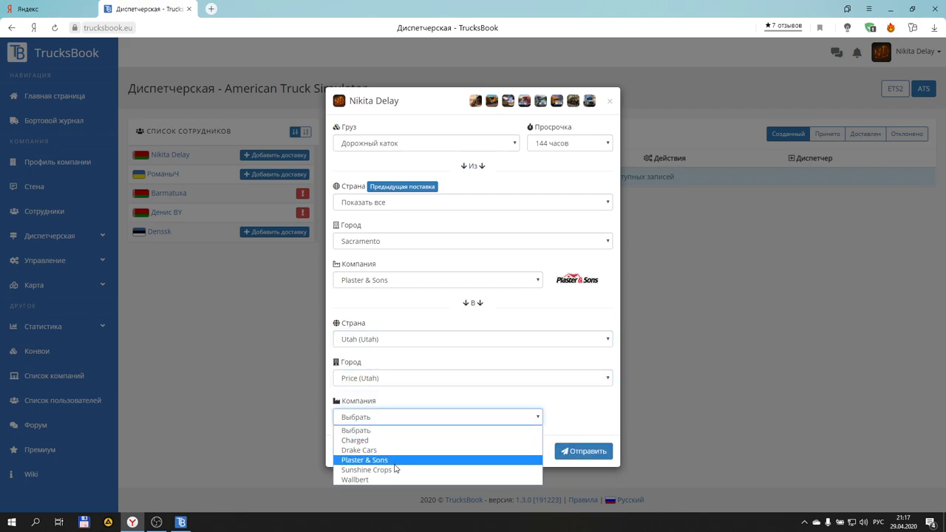
left_click(394, 461)
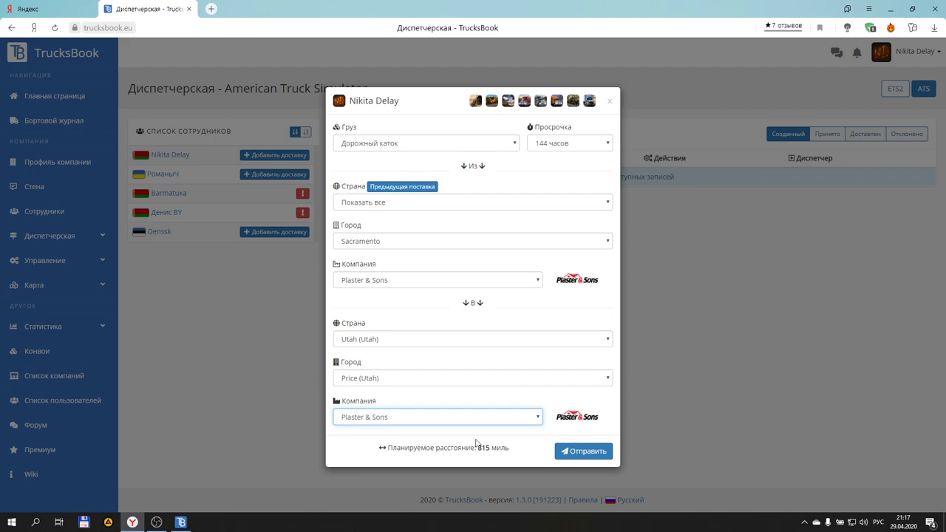
left_click(561, 450)
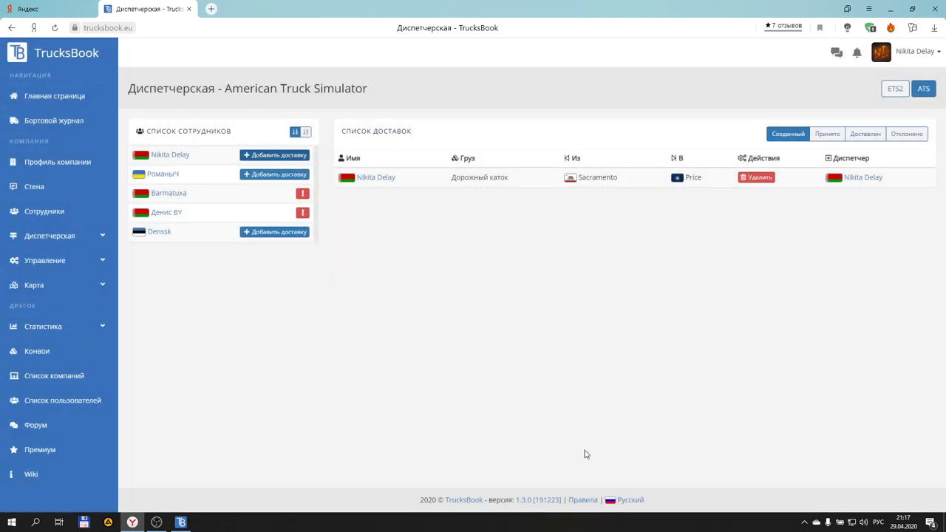
- In the TrucksBook Client, accept the Sacramento to Price delivery, add it to the second game profile and minimize the client
left_click(181, 522)
left_click(318, 248)
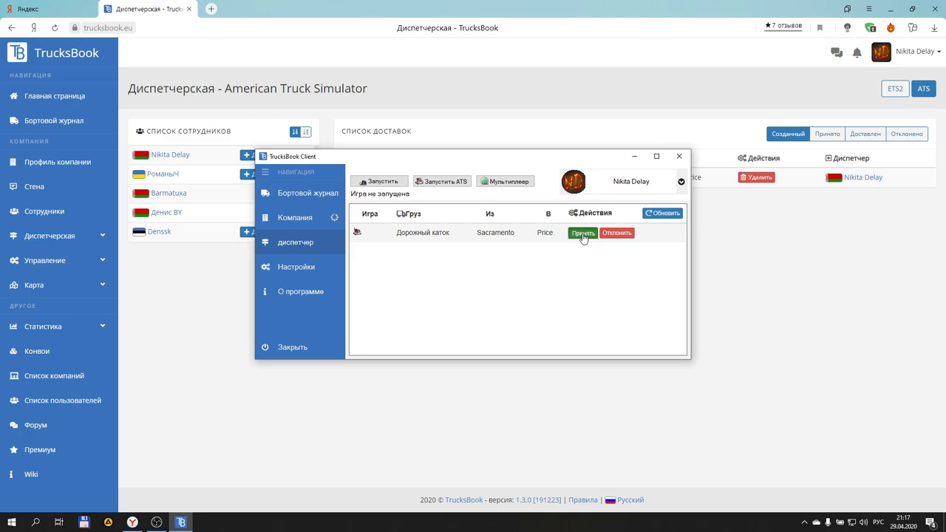
left_click(583, 232)
left_click(592, 302)
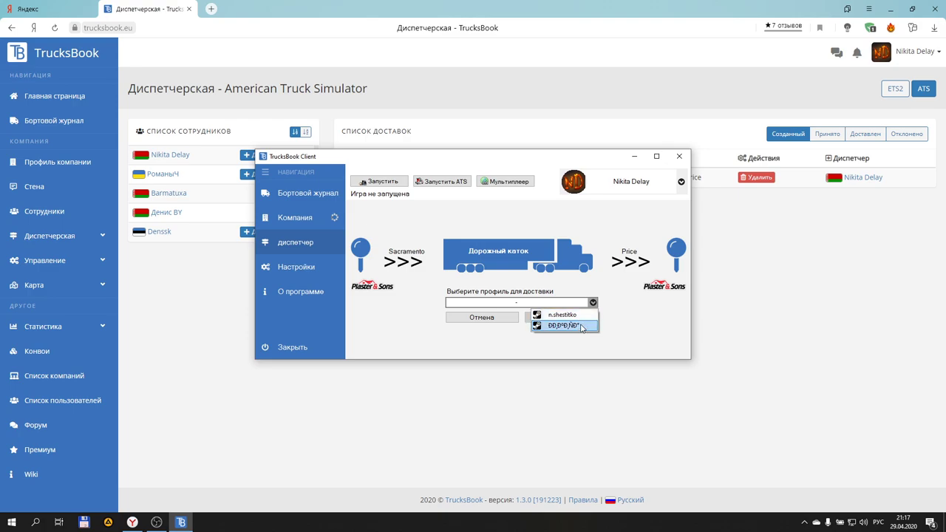
left_click(581, 326)
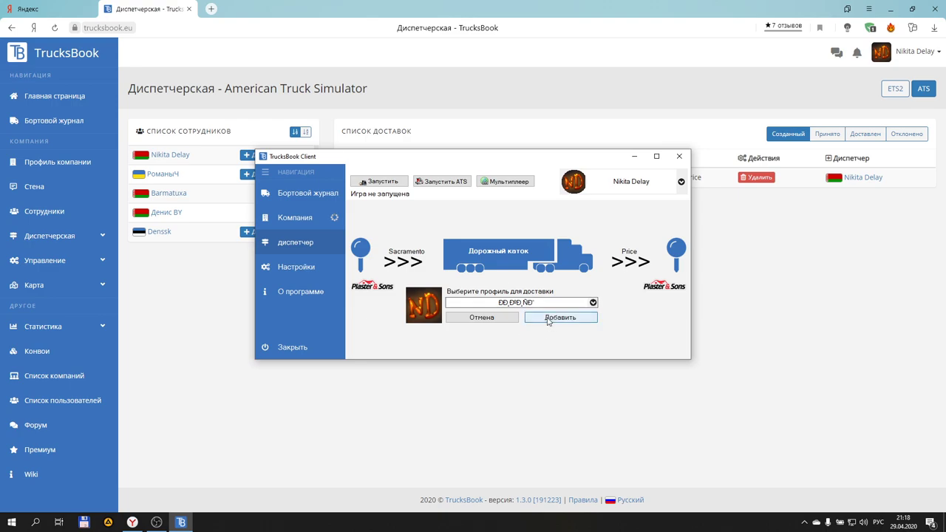
left_click(556, 319)
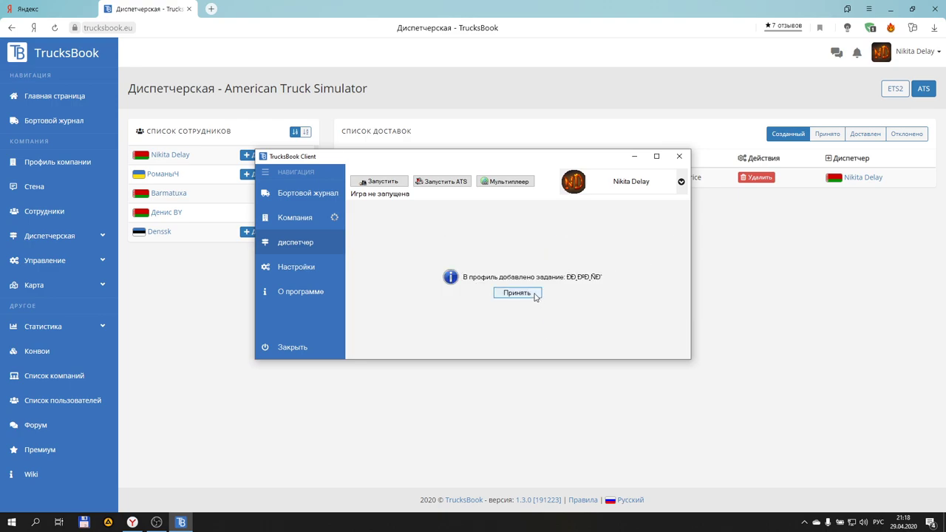
left_click(517, 292)
left_click(634, 156)
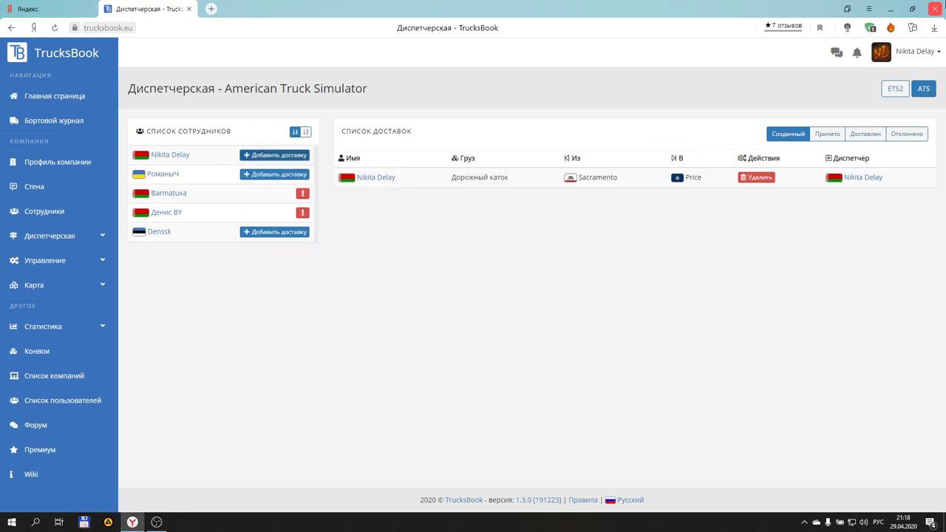
- Close the browser, bring back the TrucksBook Client and launch American Truck Simulator from it
left_click(937, 9)
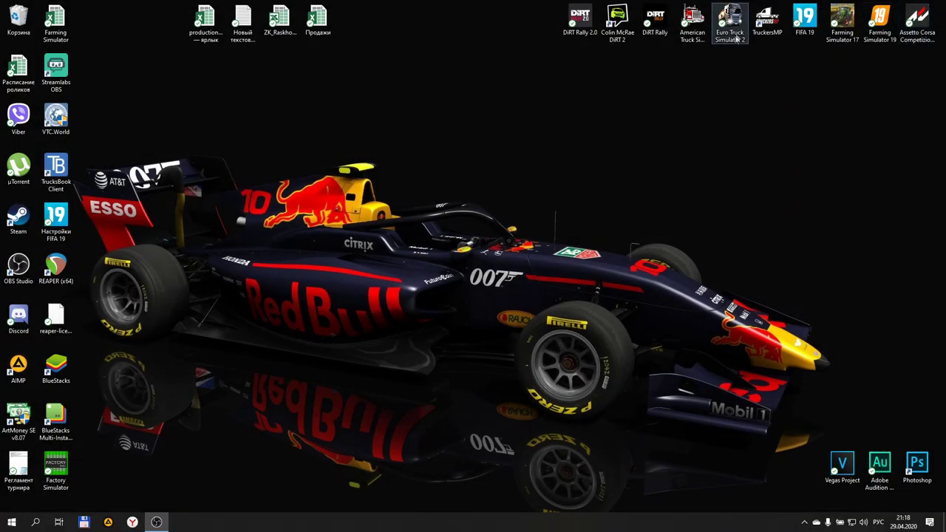
left_click(803, 523)
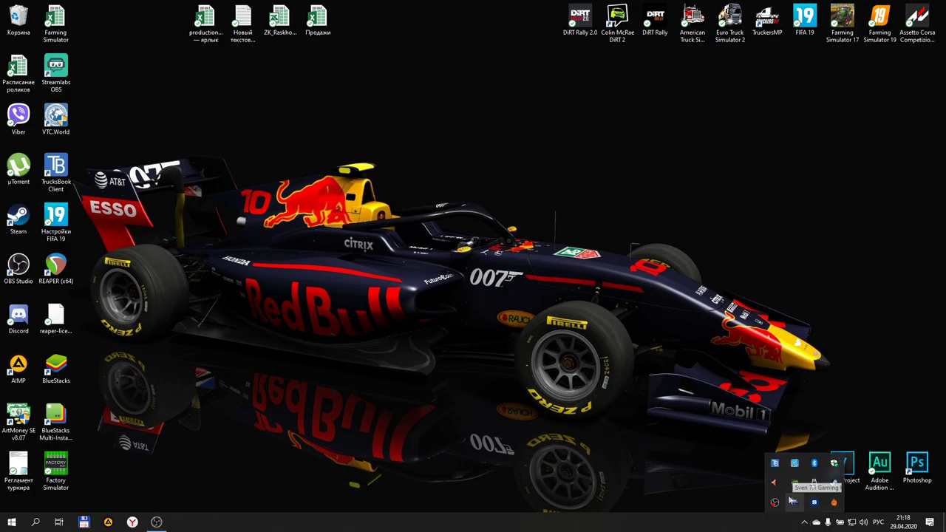
left_click(774, 467)
left_click(440, 183)
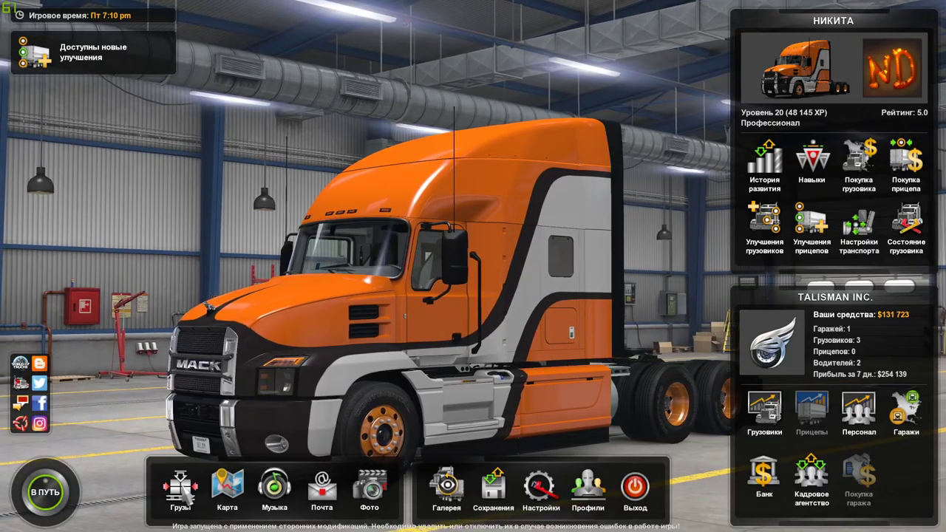
- Browse the agency orders departing from Sacramento and examine the road roller delivery from Plaster & Sons to Price
left_click(179, 488)
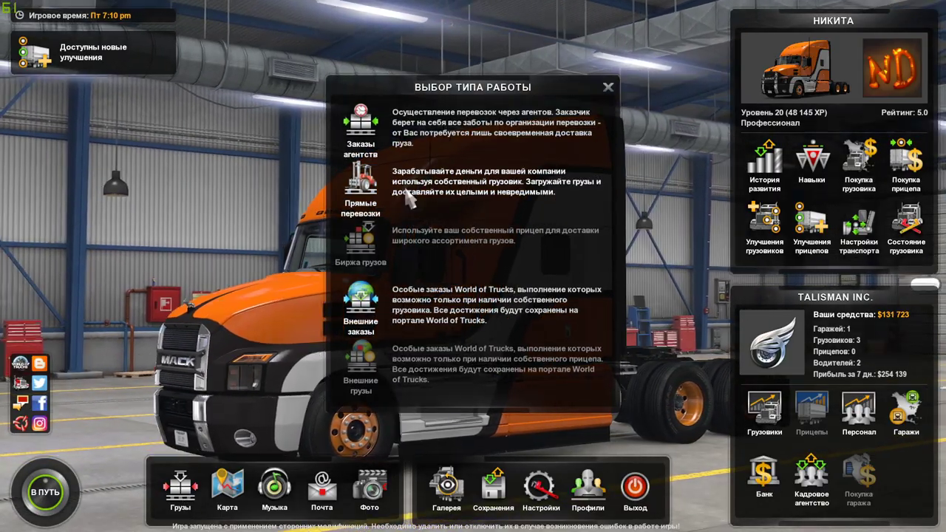
left_click(361, 130)
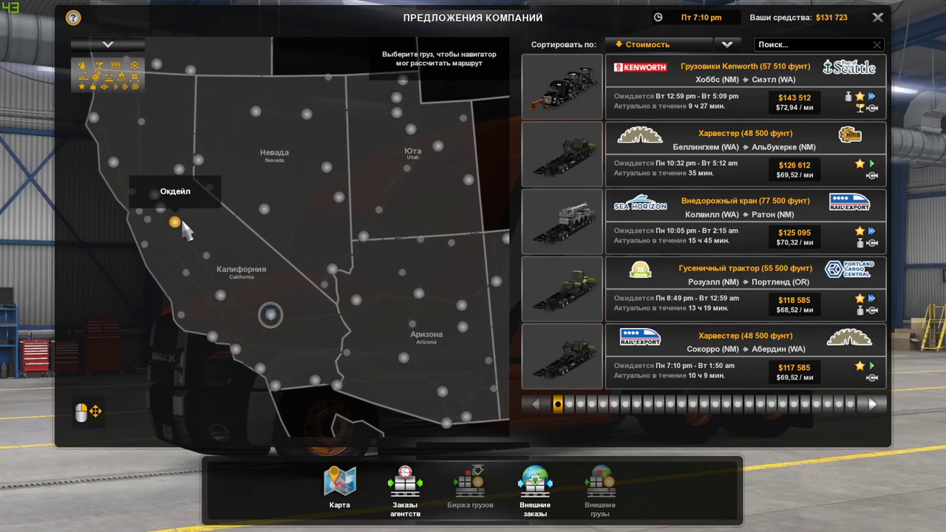
left_click(155, 194)
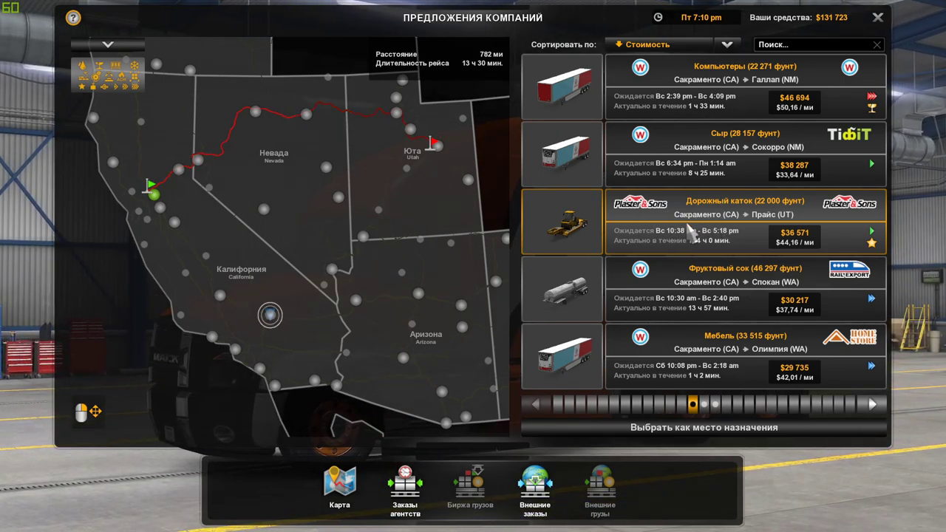
key("Escape")
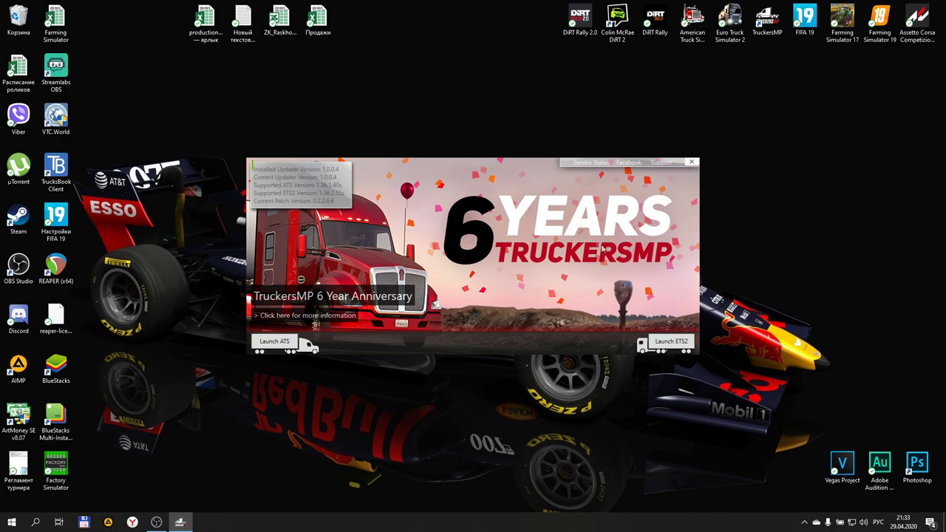
- Launch Euro Truck Simulator 2 through TruckersMP, log in with the remembered account, start driving and open the game menu
left_click(674, 343)
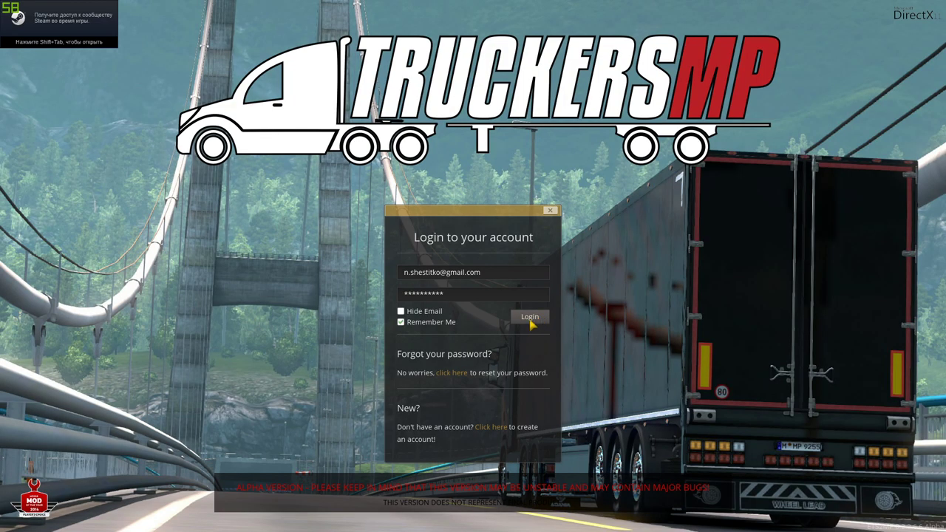
left_click(529, 318)
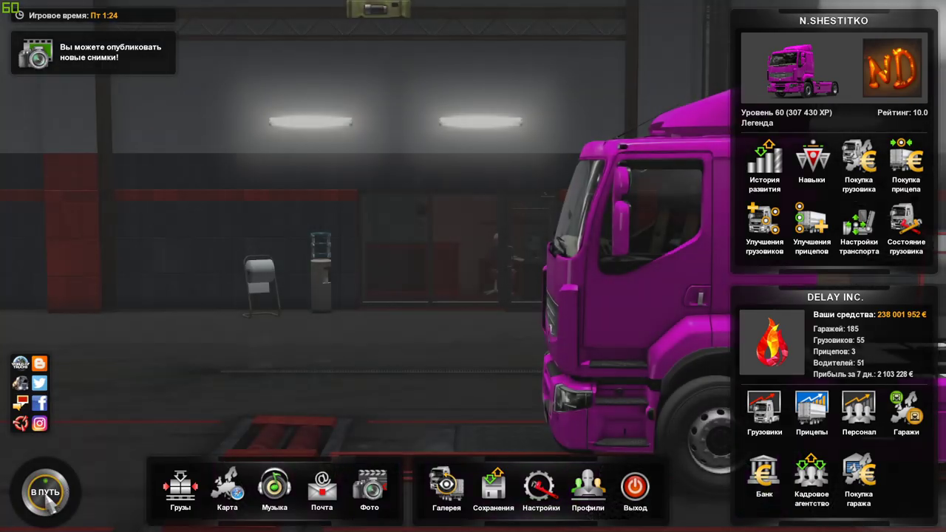
left_click(46, 496)
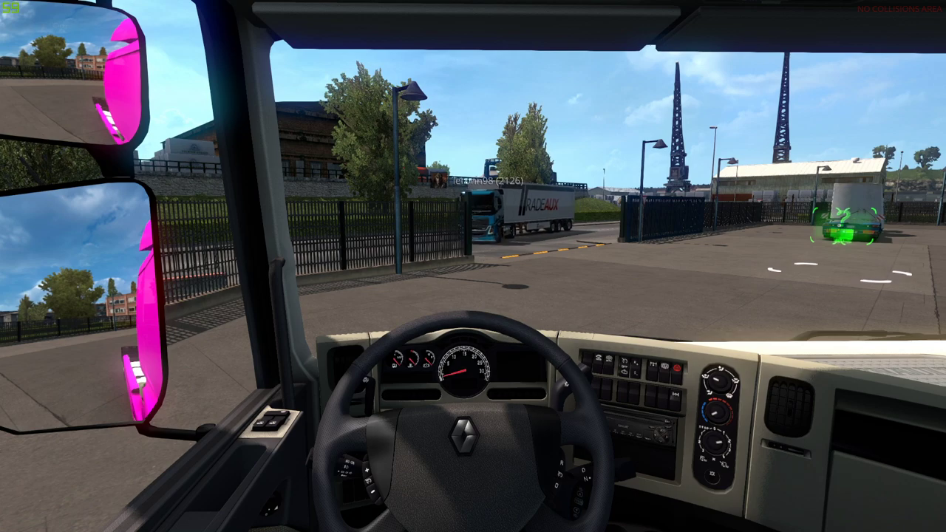
key("Escape")
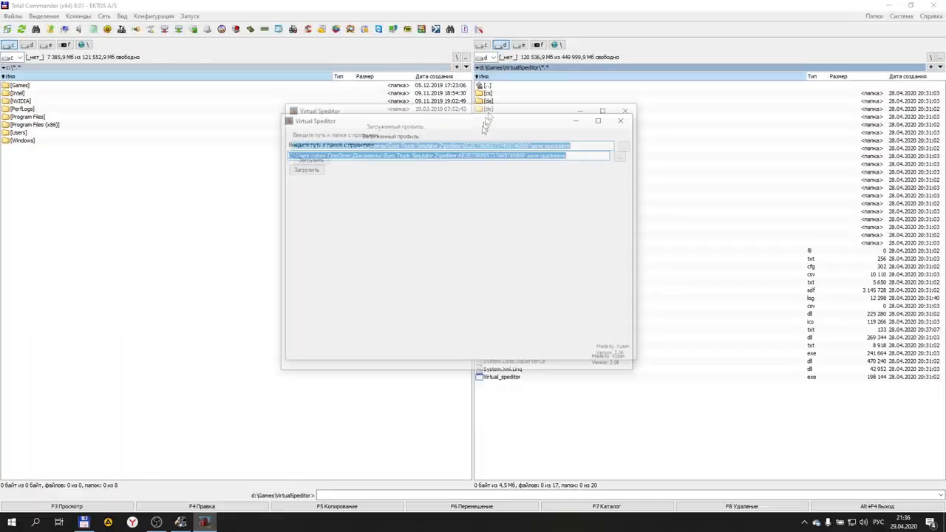
- Switch to Virtual Speditor and load the Euro Truck Simulator 2 profile from its quicksave folder
left_click_drag(484, 110, 492, 166)
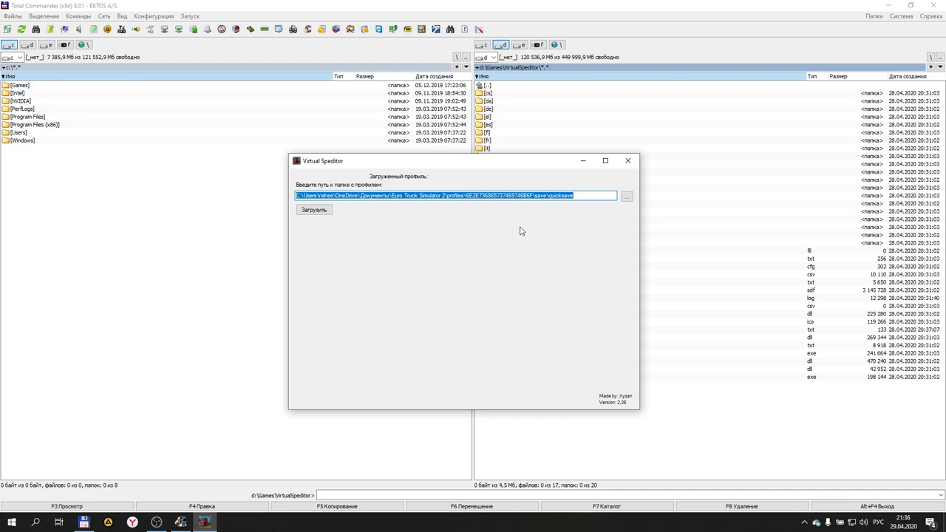
left_click(321, 212)
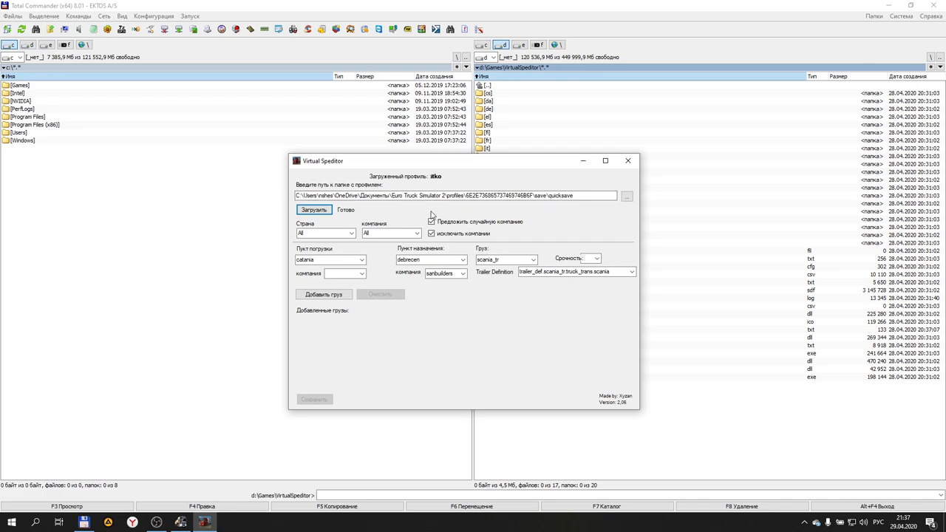
- Try the country filter with Germany, look through the destination and company lists, and reset the country to All
left_click(352, 235)
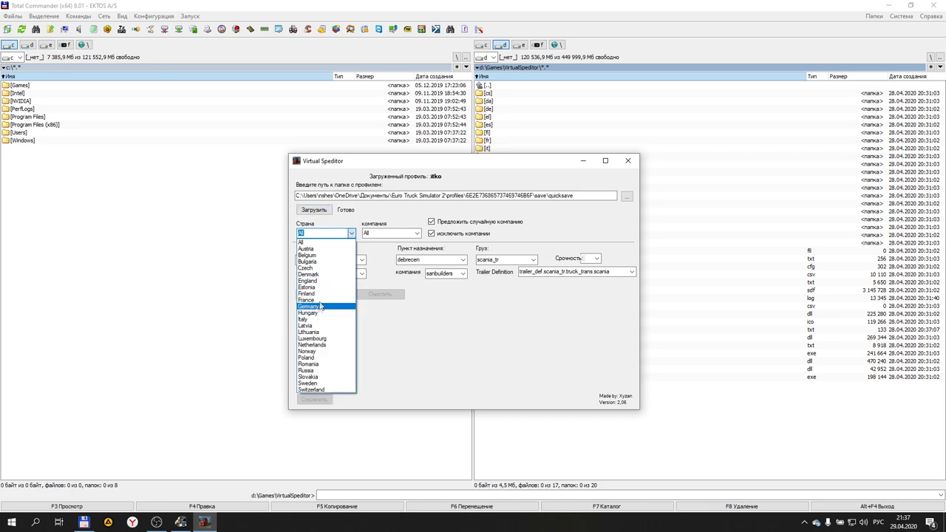
key("Escape")
key("g")
left_click(432, 260)
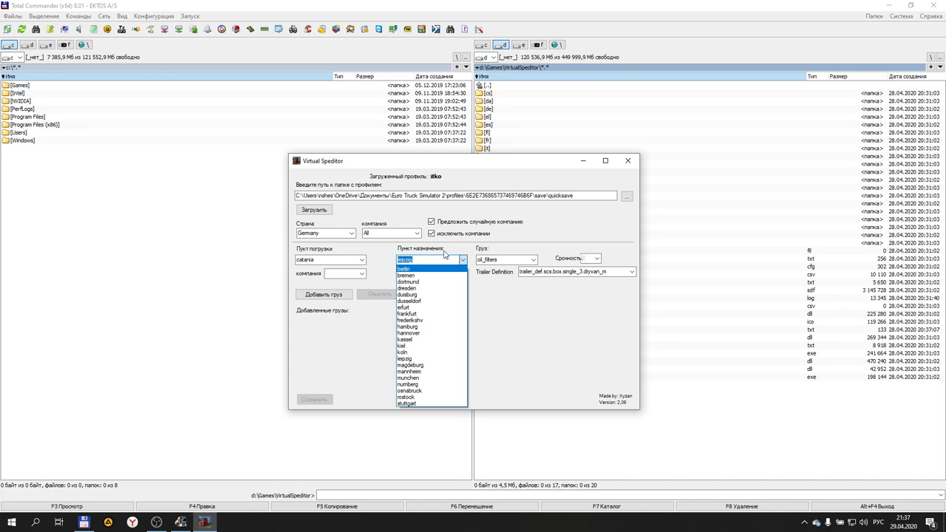
left_click(446, 251)
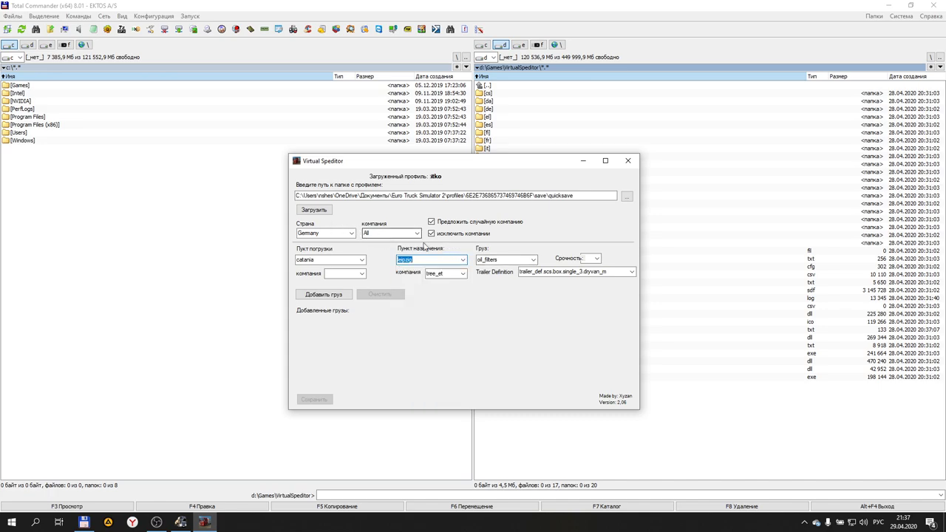
left_click(417, 234)
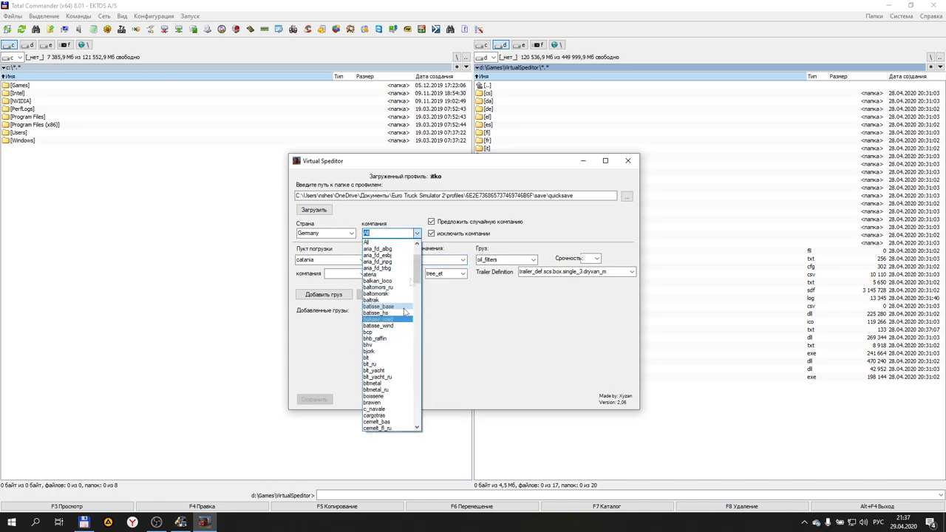
key("Escape")
left_click(351, 232)
left_click(330, 243)
- Set the loading point to osnabruck and its company to eurogoodies
left_click(362, 261)
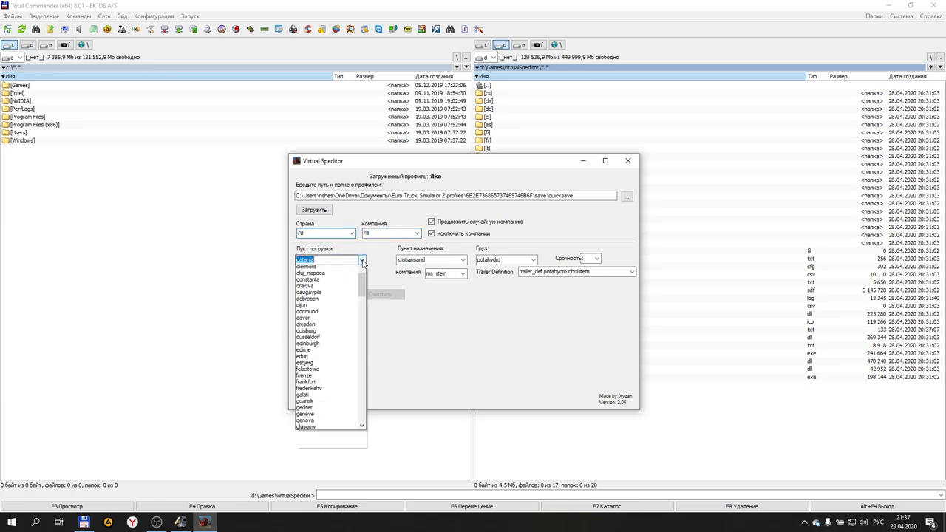
left_click_drag(362, 312, 364, 397)
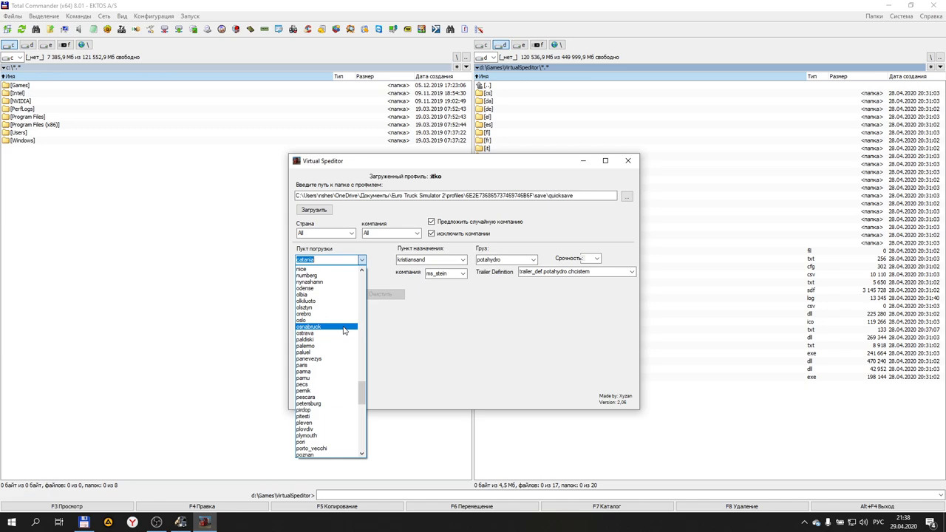
left_click(343, 326)
left_click(361, 274)
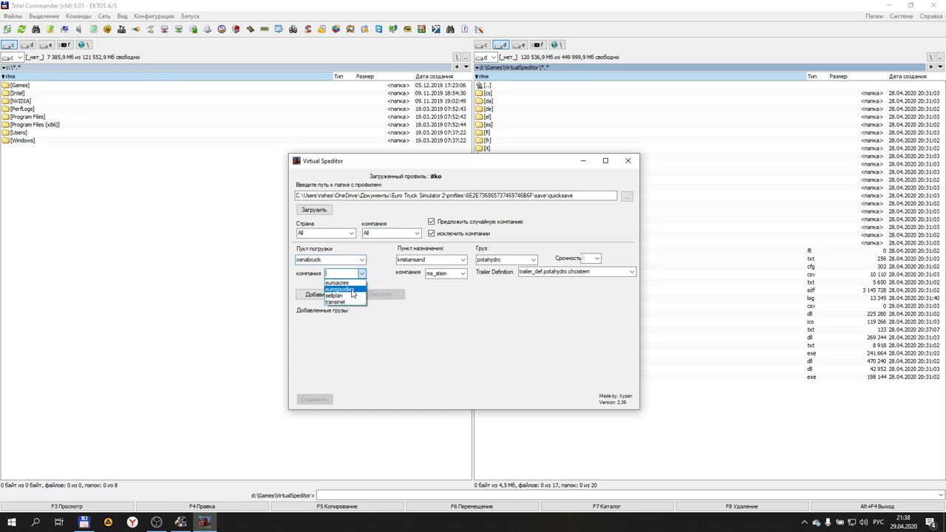
left_click(352, 290)
- Set the destination to paldiski and its company to cemelt_win
left_click(462, 259)
left_click_drag(462, 307, 458, 394)
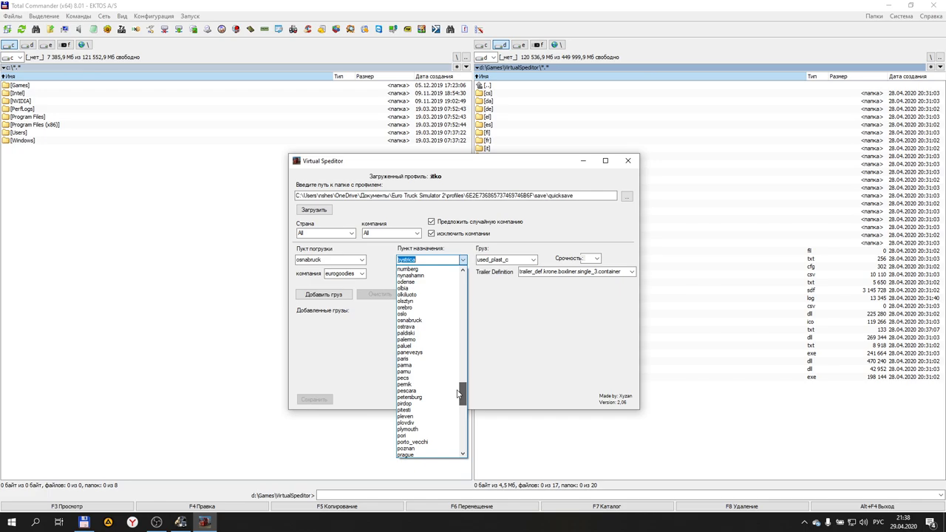
left_click(427, 334)
left_click(463, 273)
left_click(443, 289)
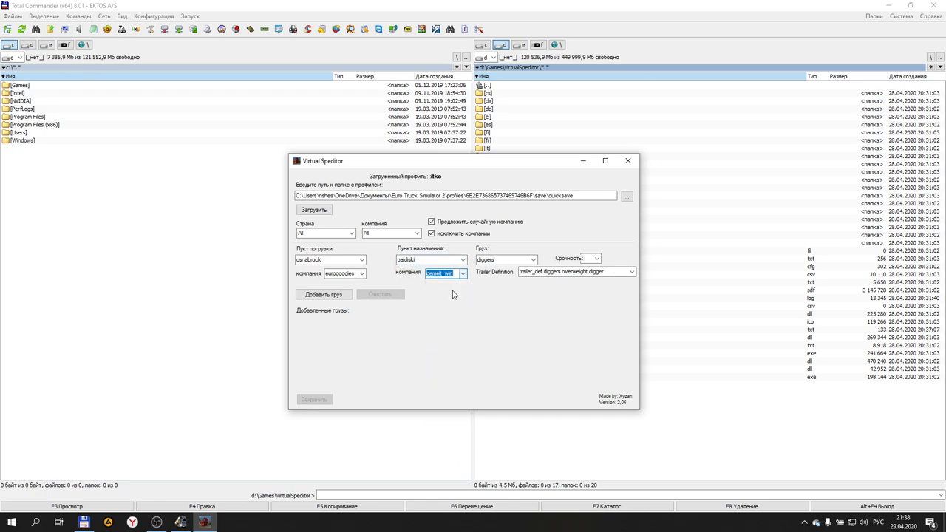
- Choose flour as the cargo and trailer_def.scs.box.single_3.dryvan as the trailer definition
left_click(533, 260)
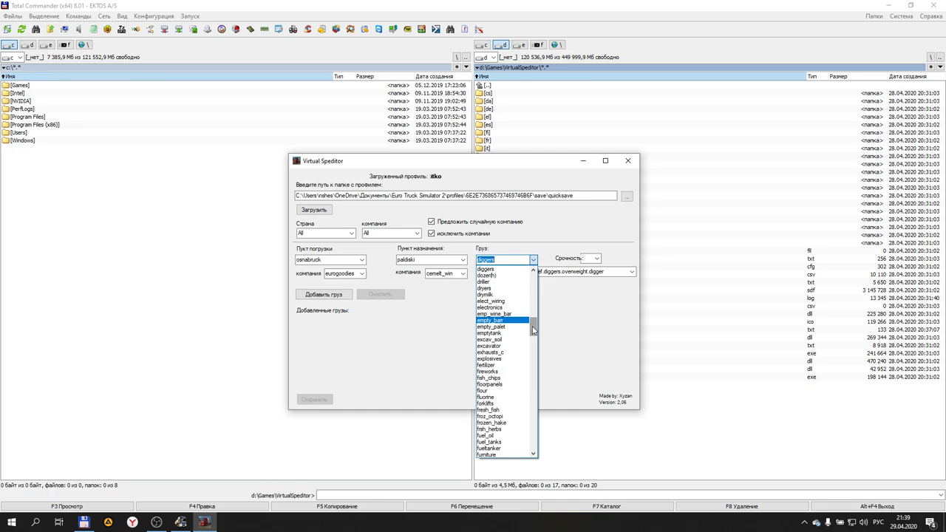
left_click(521, 391)
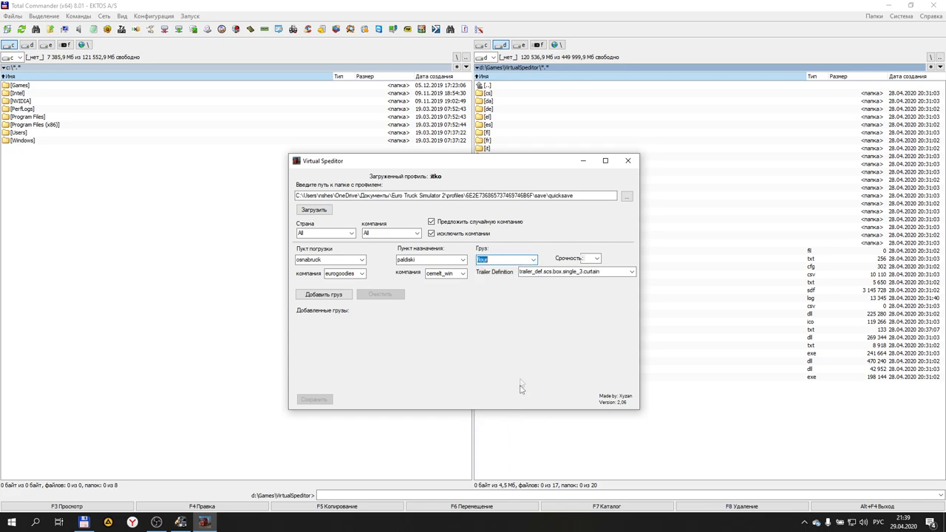
left_click(532, 275)
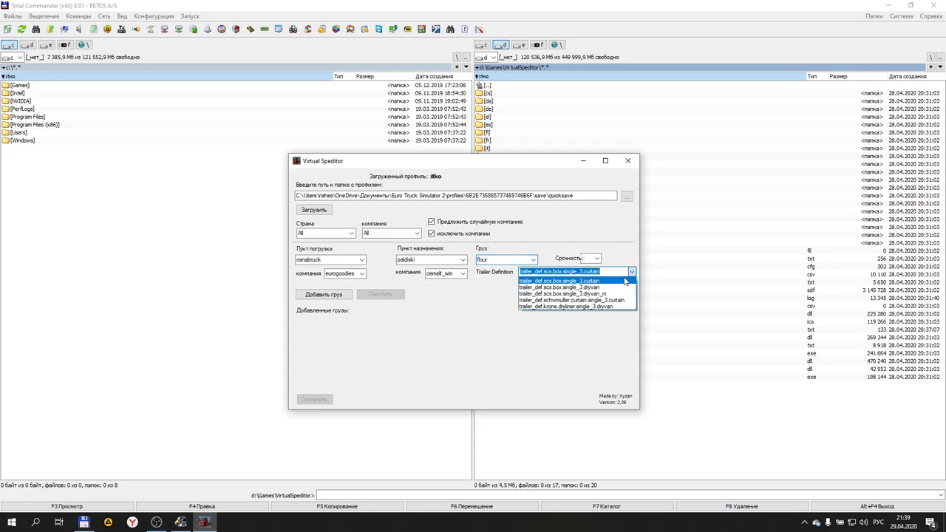
left_click(556, 287)
- Leave the urgency blank, add the flour cargo to the list and save it to the game save
left_click(596, 258)
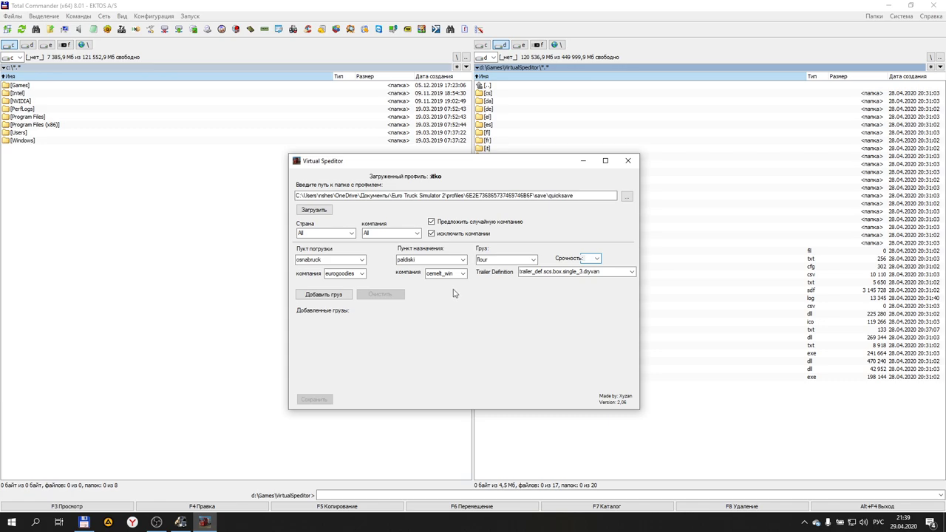
left_click(330, 297)
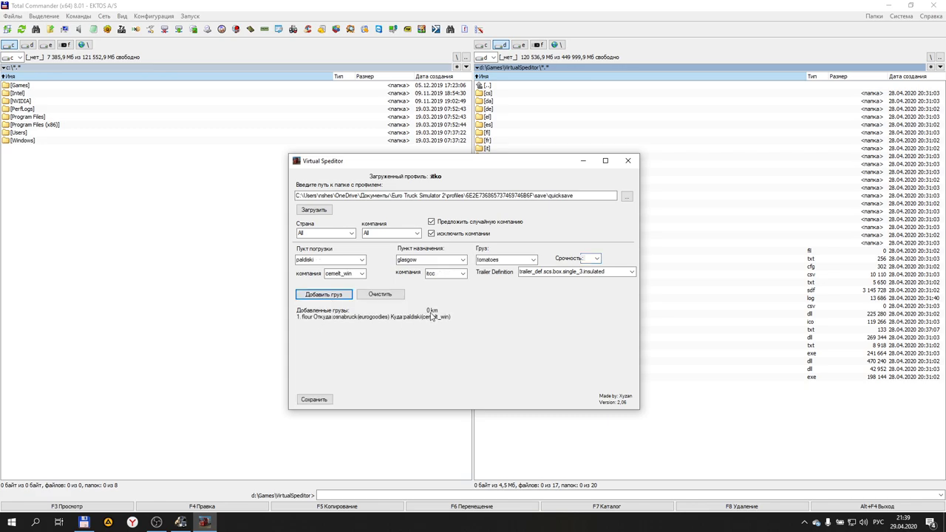
left_click(314, 400)
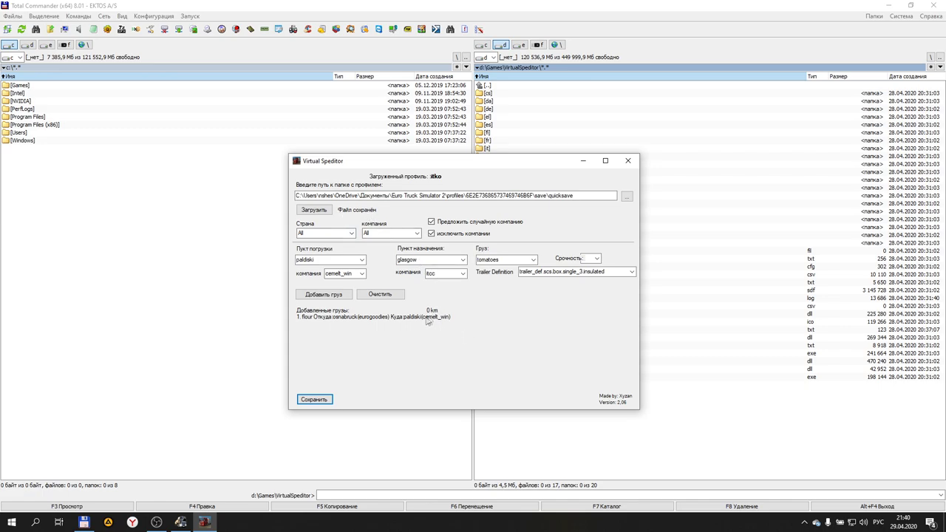
- Switch back to Euro Truck Simulator 2 and load the saved game
left_click(183, 523)
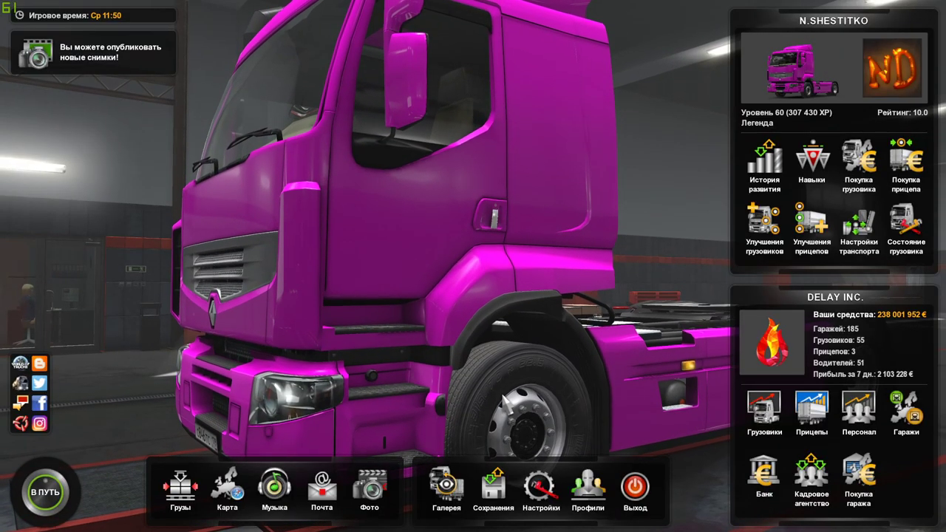
left_click(492, 503)
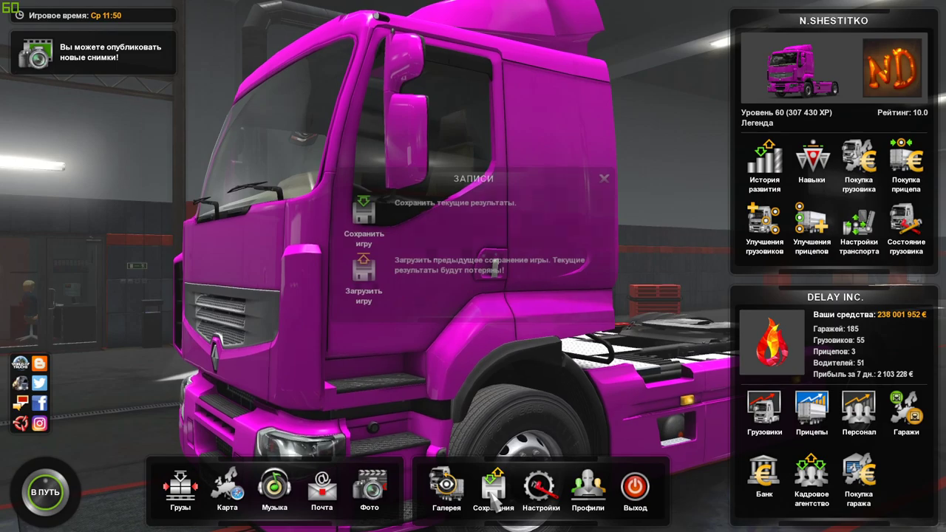
left_click(364, 271)
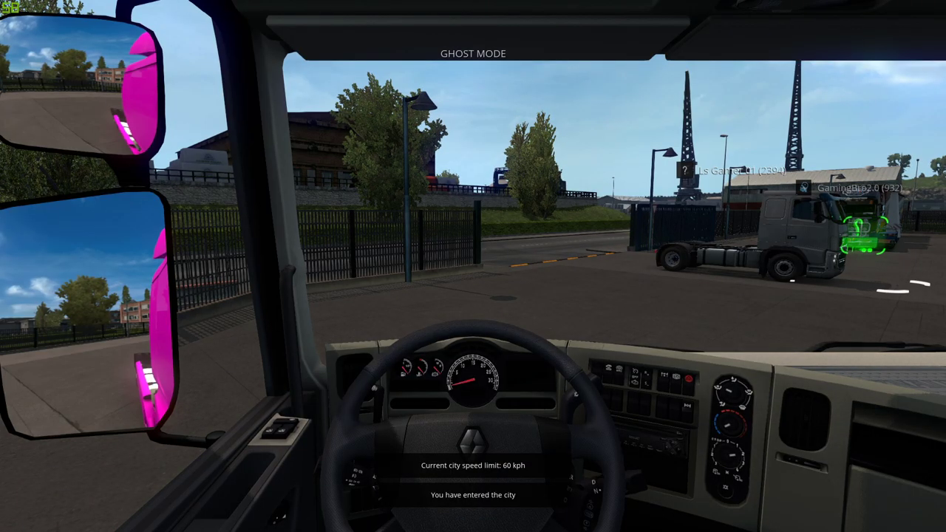
- In the freight market offers, filter departures to Osnabrück and select the Euro Goodies flour delivery to Paldiski
key("Escape")
left_click(181, 487)
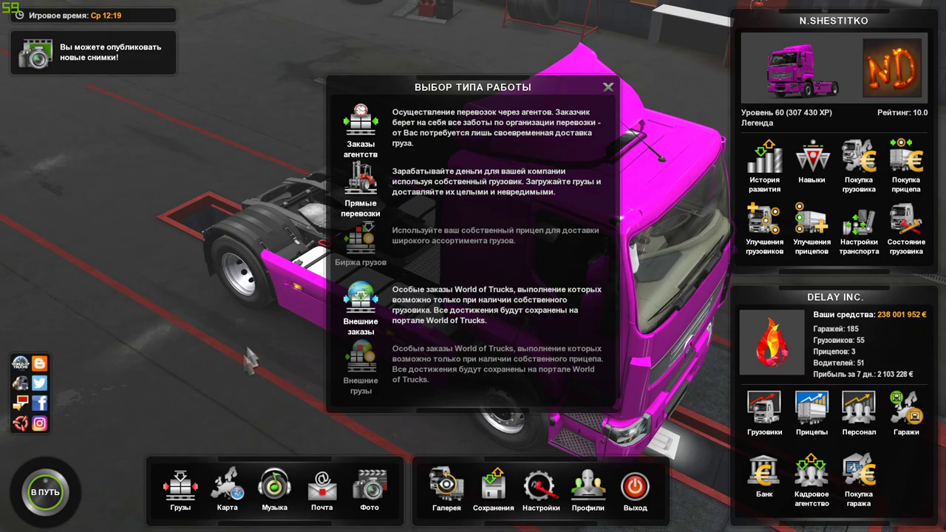
left_click(361, 179)
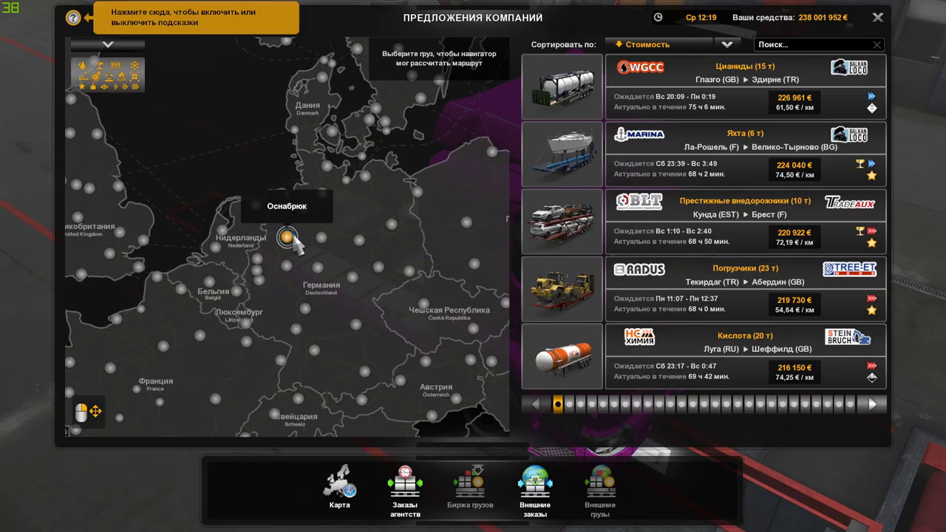
left_click(286, 236)
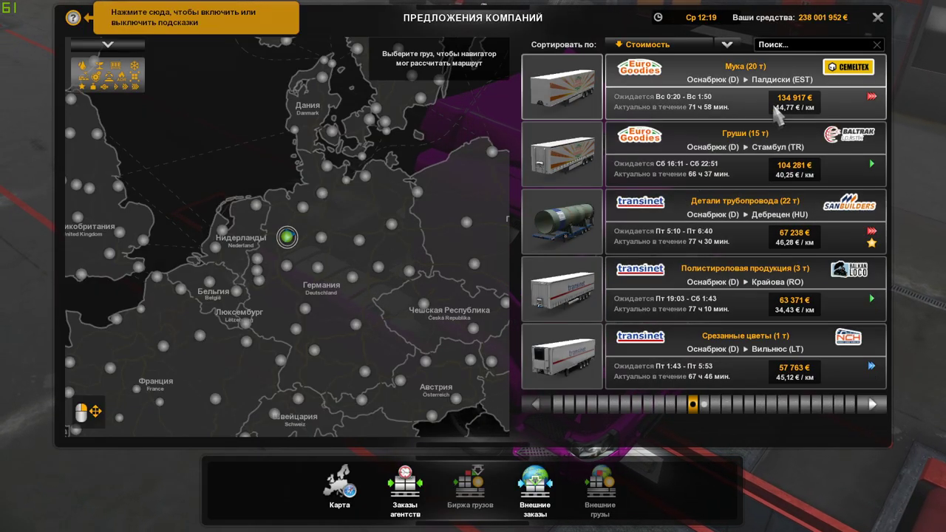
left_click(728, 97)
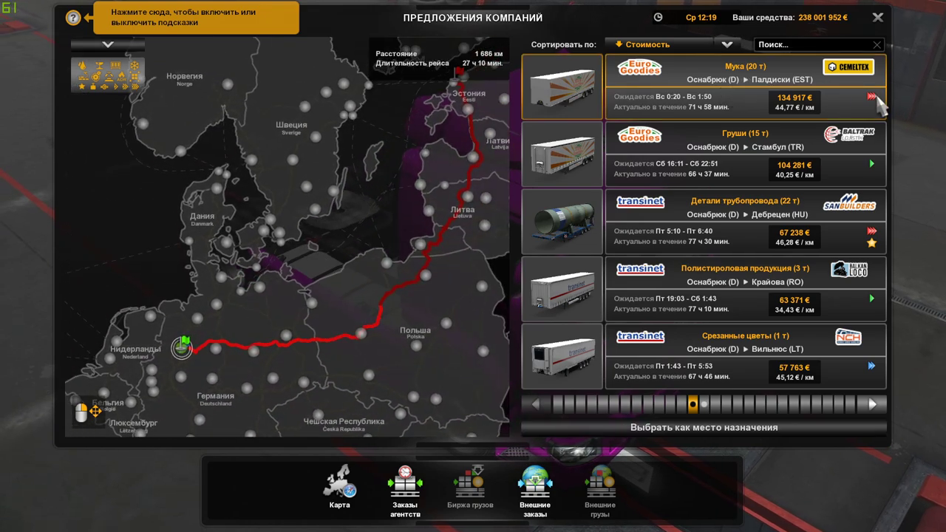